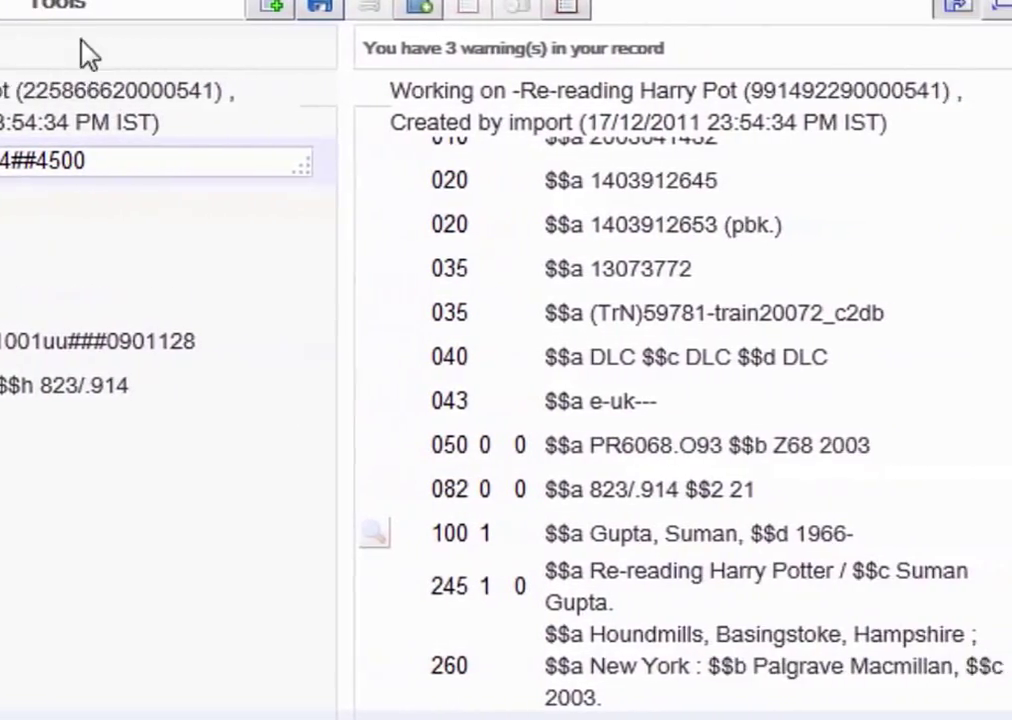
# Update the Re-reading Harry Potter holdings record from its bibliographic record
pyautogui.click(199, 252)
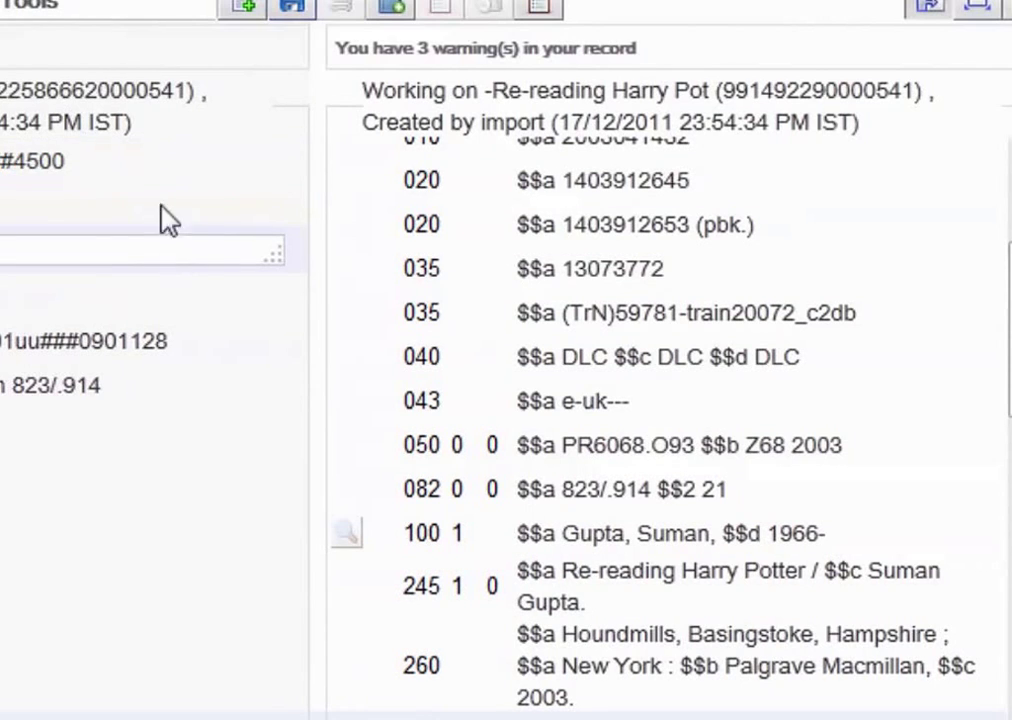
pyautogui.click(57, 18)
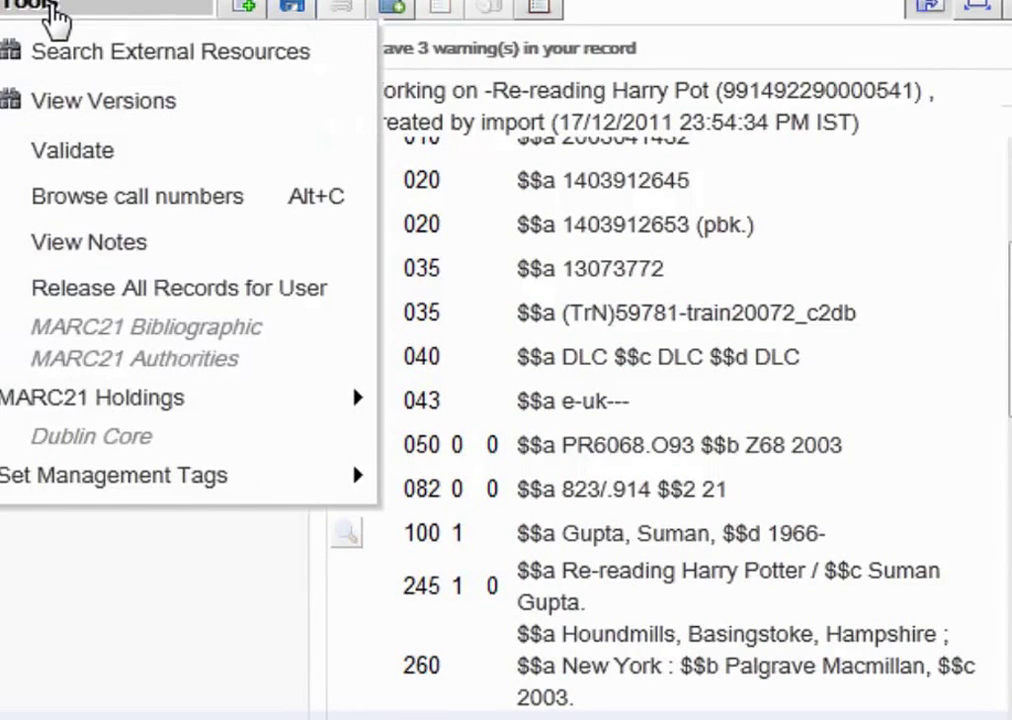
pyautogui.moveTo(195, 405)
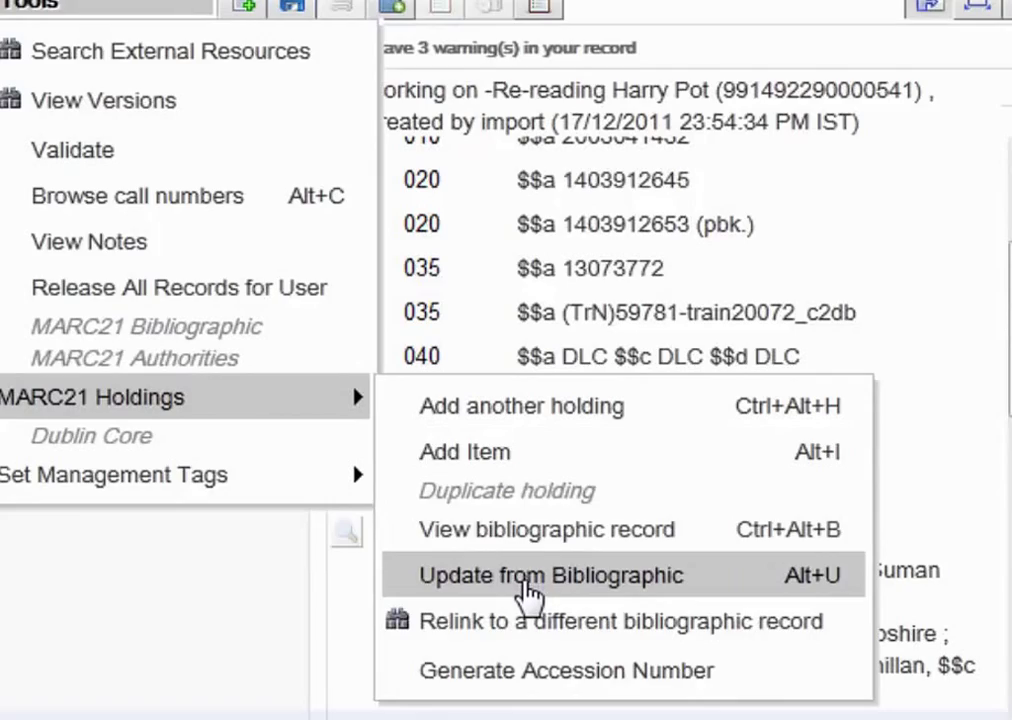
pyautogui.click(525, 585)
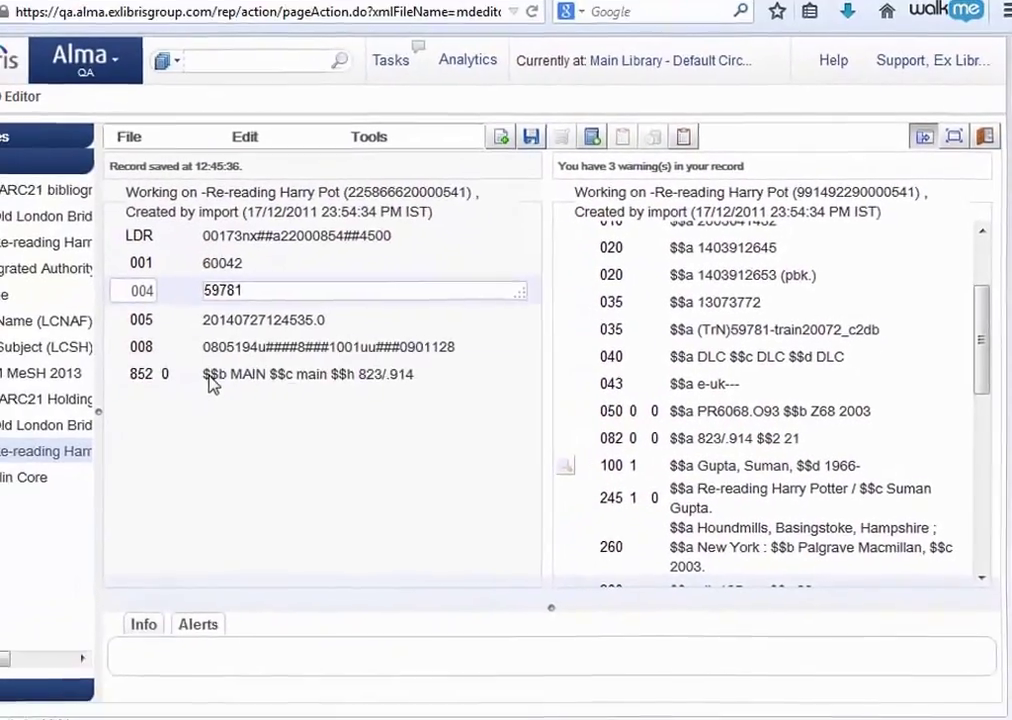
# Compare the first indicator of holdings field 852 with the 050 and 082 call number fields in the bibliographic record
pyautogui.click(210, 385)
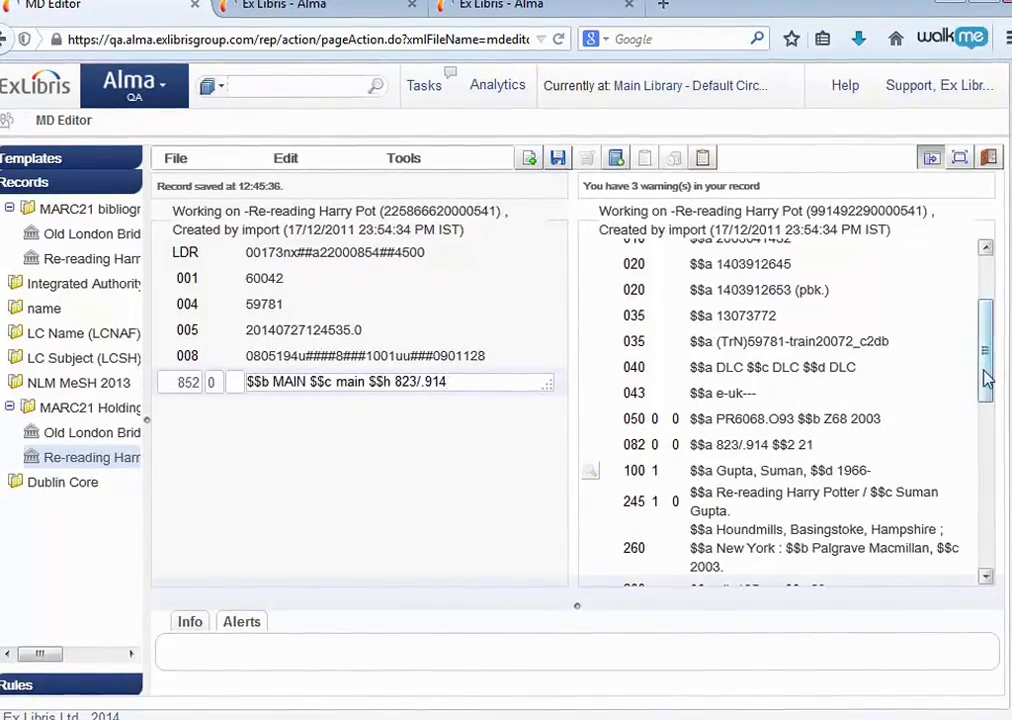
pyautogui.moveTo(987, 362)
pyautogui.mouseDown()
pyautogui.moveTo(987, 344)
pyautogui.moveTo(986, 412)
pyautogui.moveTo(987, 357)
pyautogui.mouseUp()
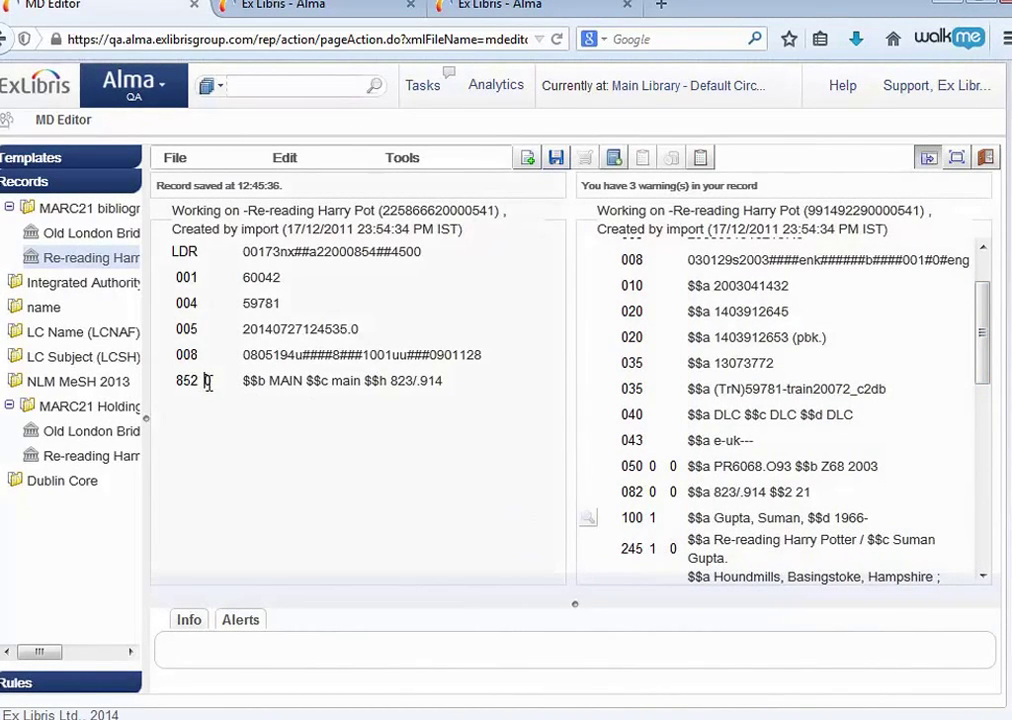
pyautogui.click(209, 383)
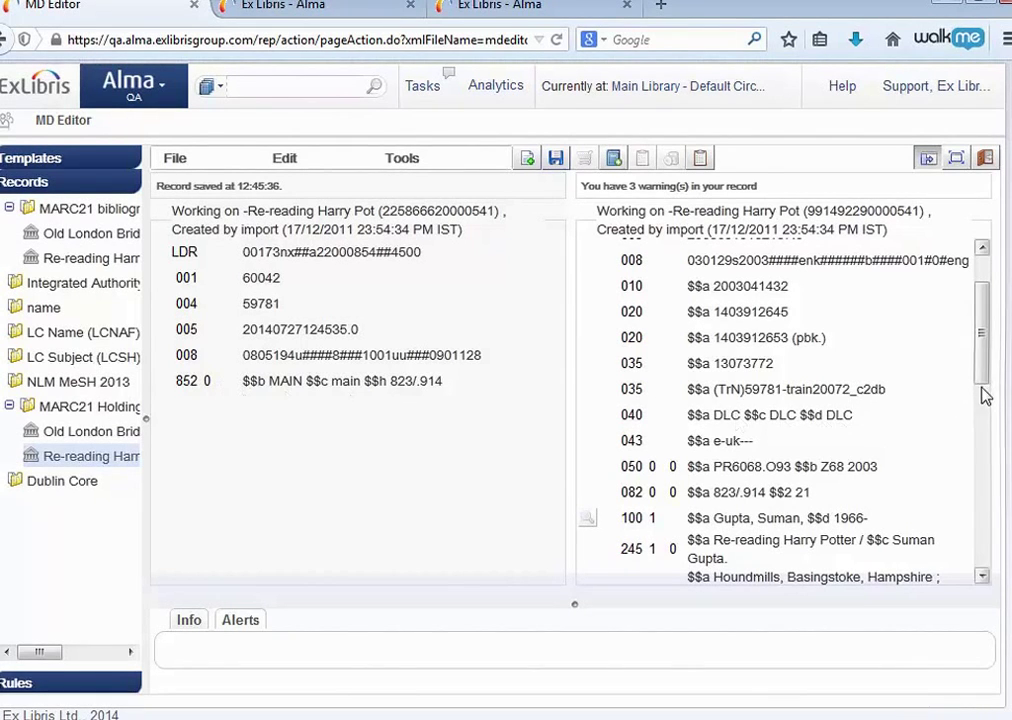
pyautogui.moveTo(986, 357); pyautogui.dragTo(986, 380)
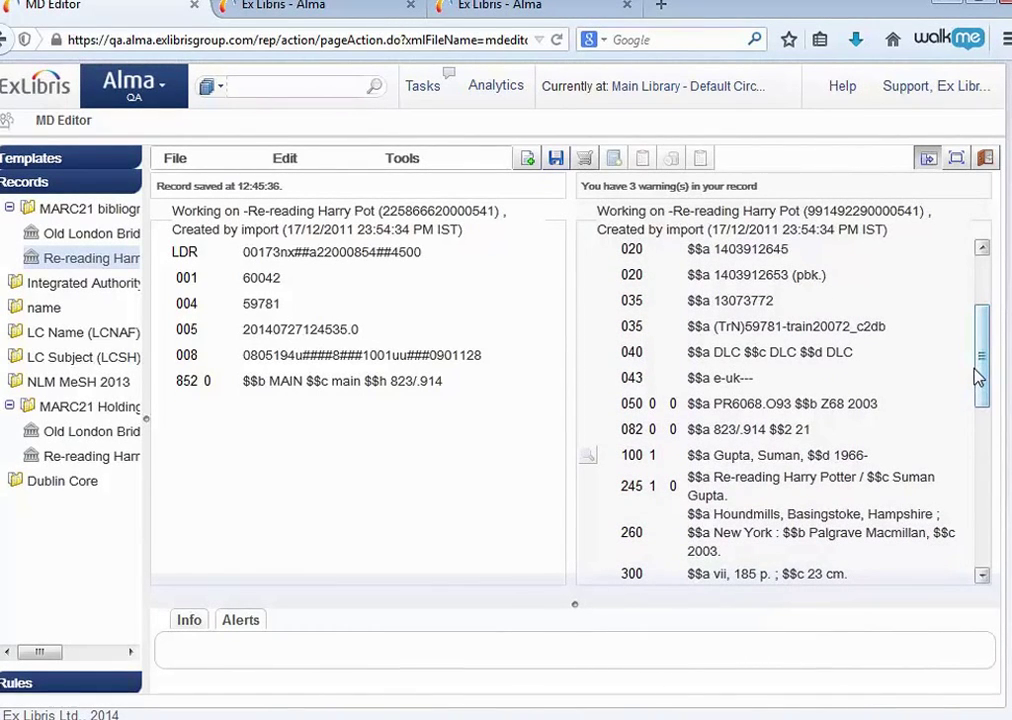
pyautogui.click(207, 380)
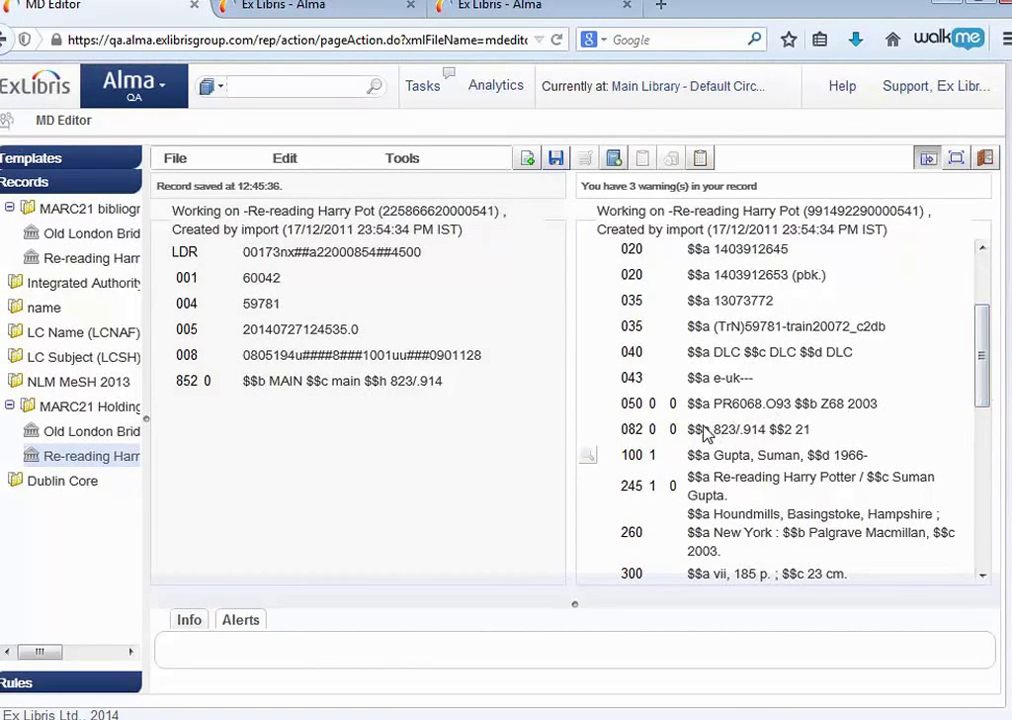
pyautogui.moveTo(689, 429); pyautogui.dragTo(810, 436)
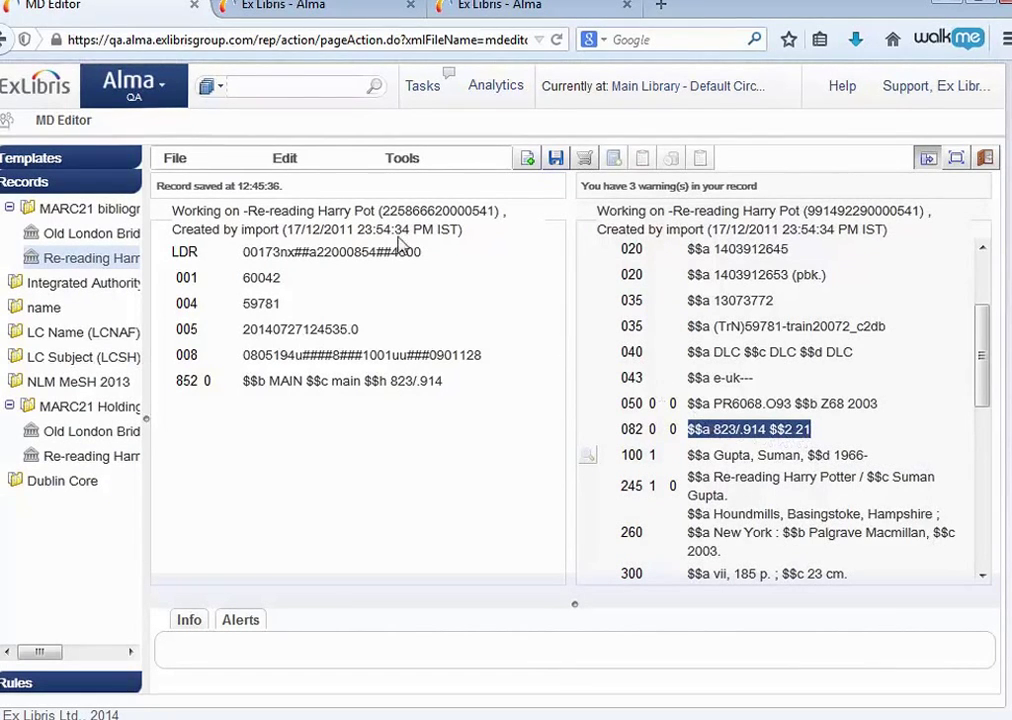
# Open the Call Number Mapping table in the Resource Management configuration
pyautogui.click(165, 93)
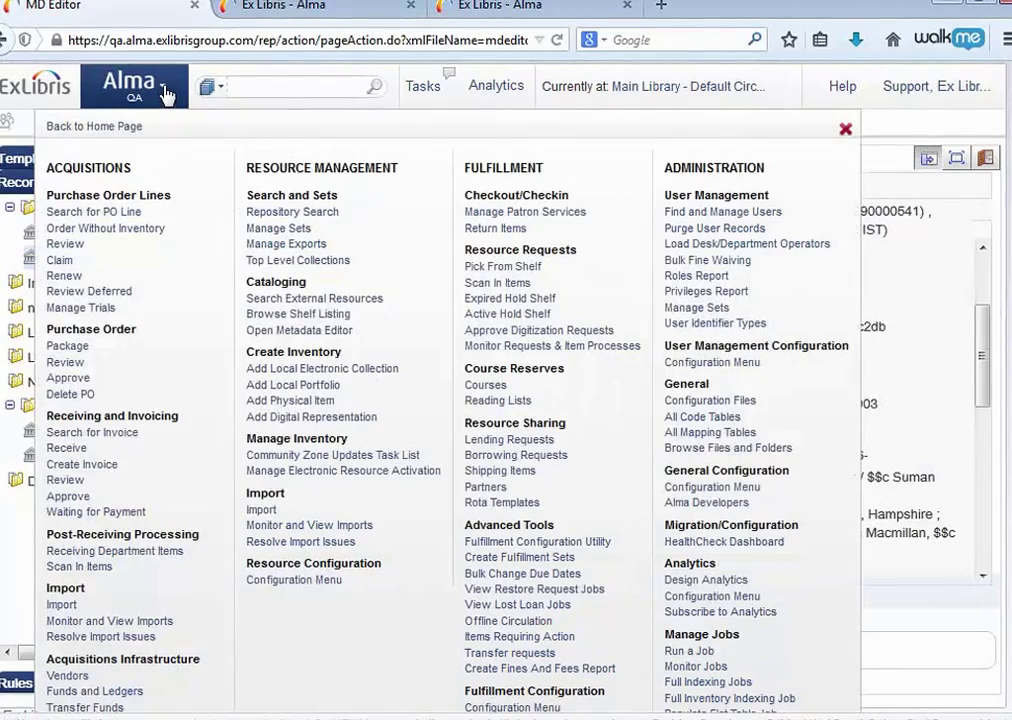
pyautogui.click(315, 591)
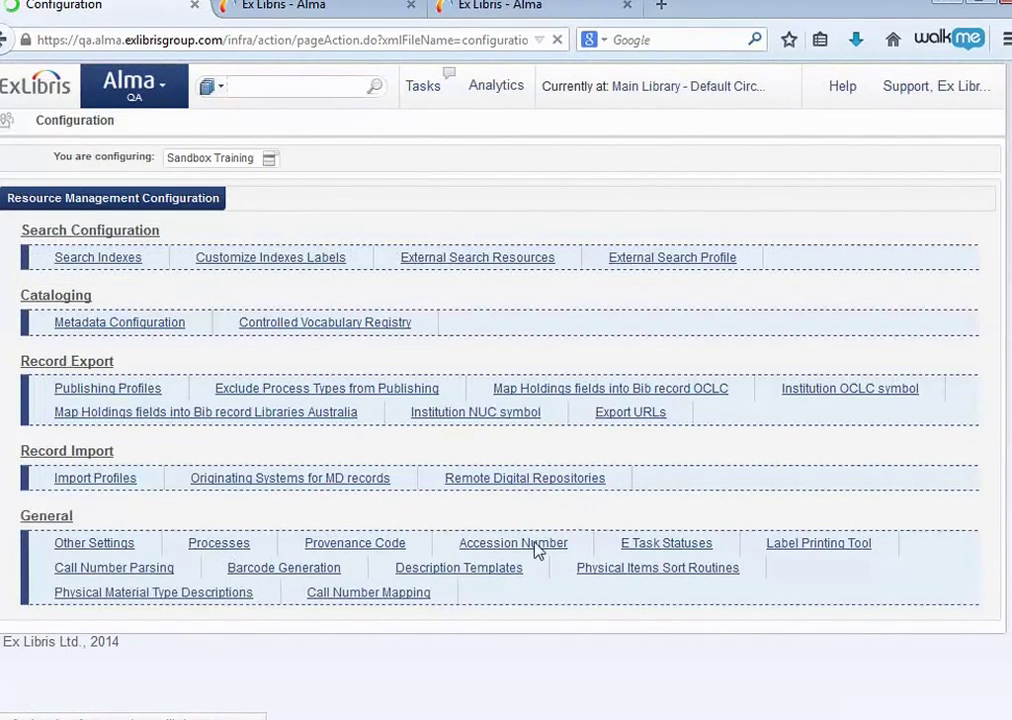
pyautogui.doubleClick(17, 527)
pyautogui.click(366, 596)
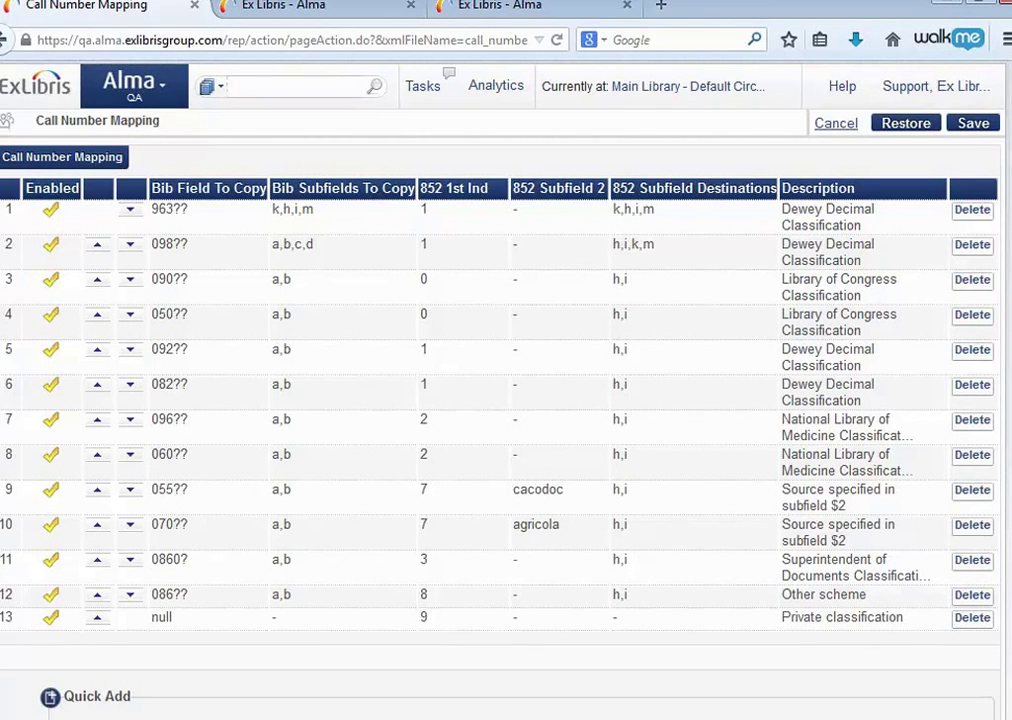
# Examine the 852 first indicator, 852 subfield 2 and bib field of the 963?? mapping row
pyautogui.doubleClick(425, 209)
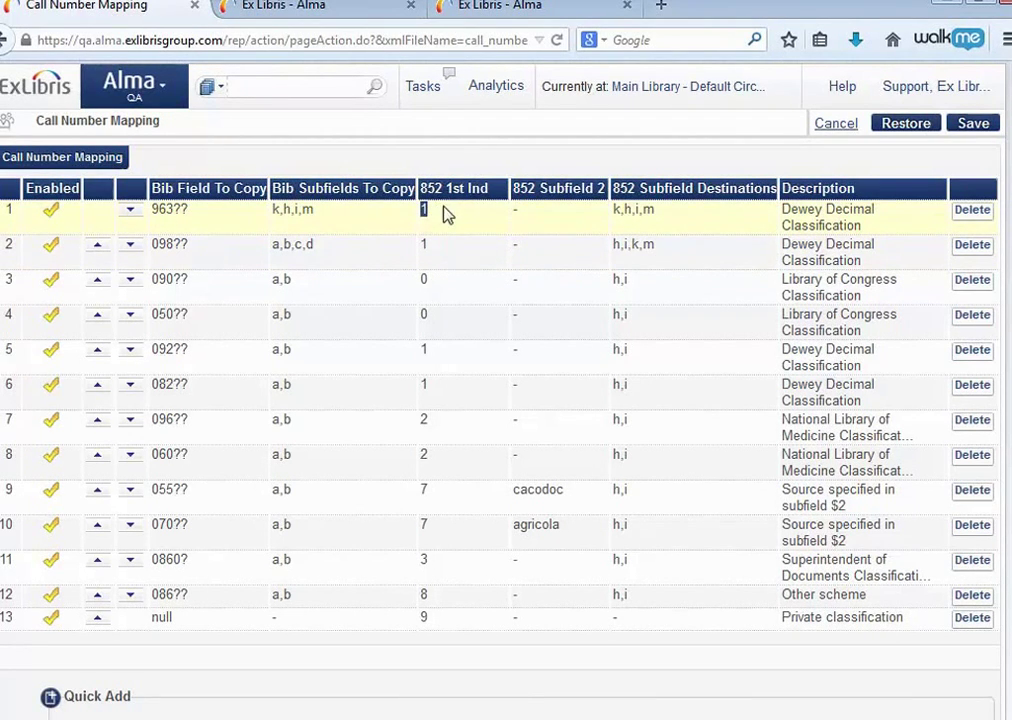
pyautogui.click(516, 211)
pyautogui.click(427, 211)
pyautogui.click(514, 212)
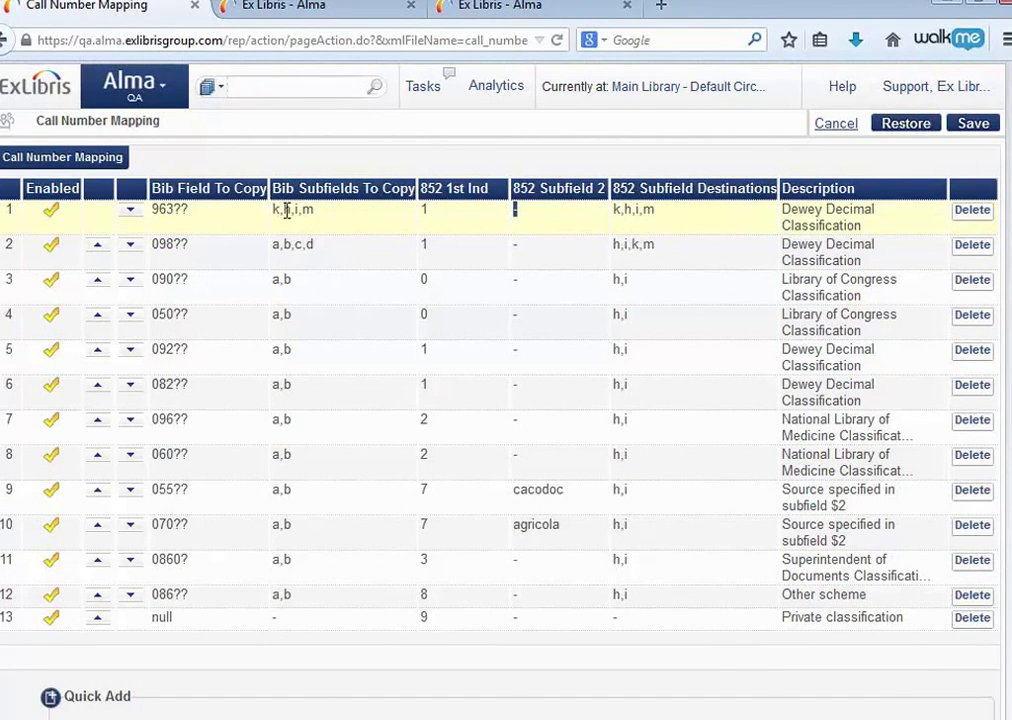
pyautogui.click(157, 211)
pyautogui.moveTo(157, 211); pyautogui.dragTo(179, 211)
pyautogui.click(176, 209)
pyautogui.moveTo(174, 209); pyautogui.dragTo(258, 226)
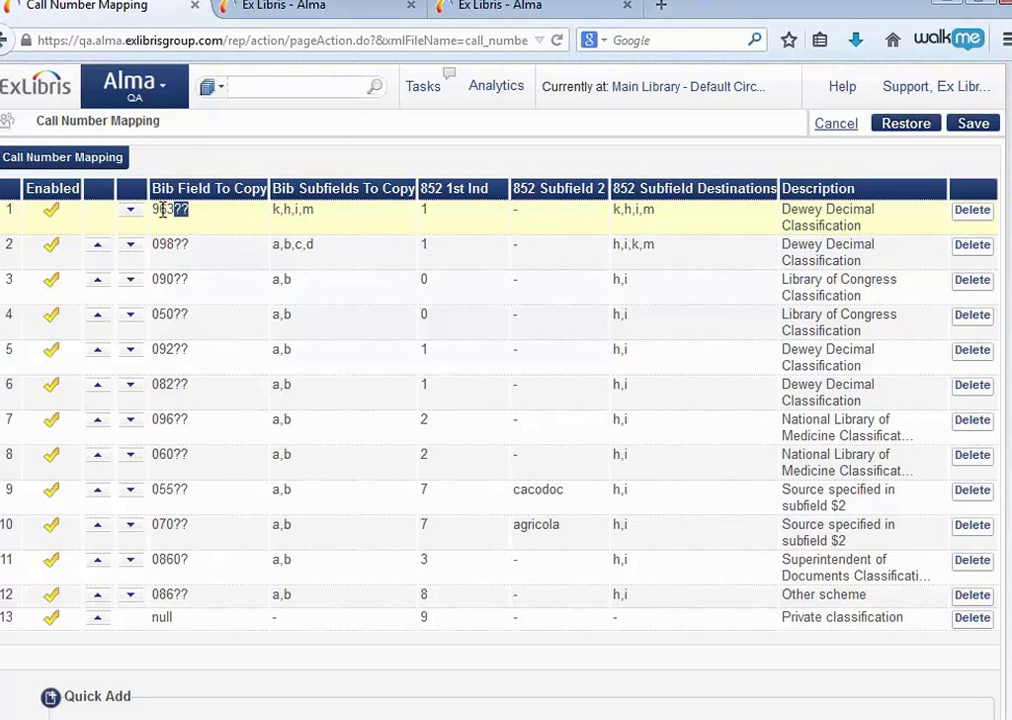
# Trace bib subfields k and h of the 963?? row to their 852 subfield destinations
pyautogui.click(276, 210)
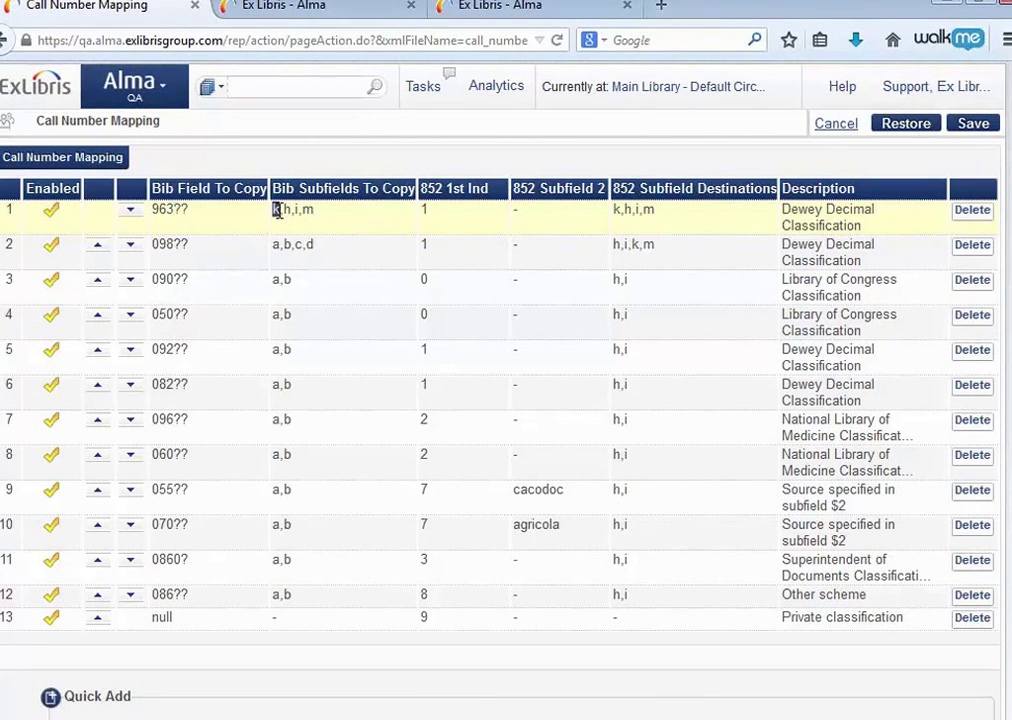
pyautogui.doubleClick(276, 210)
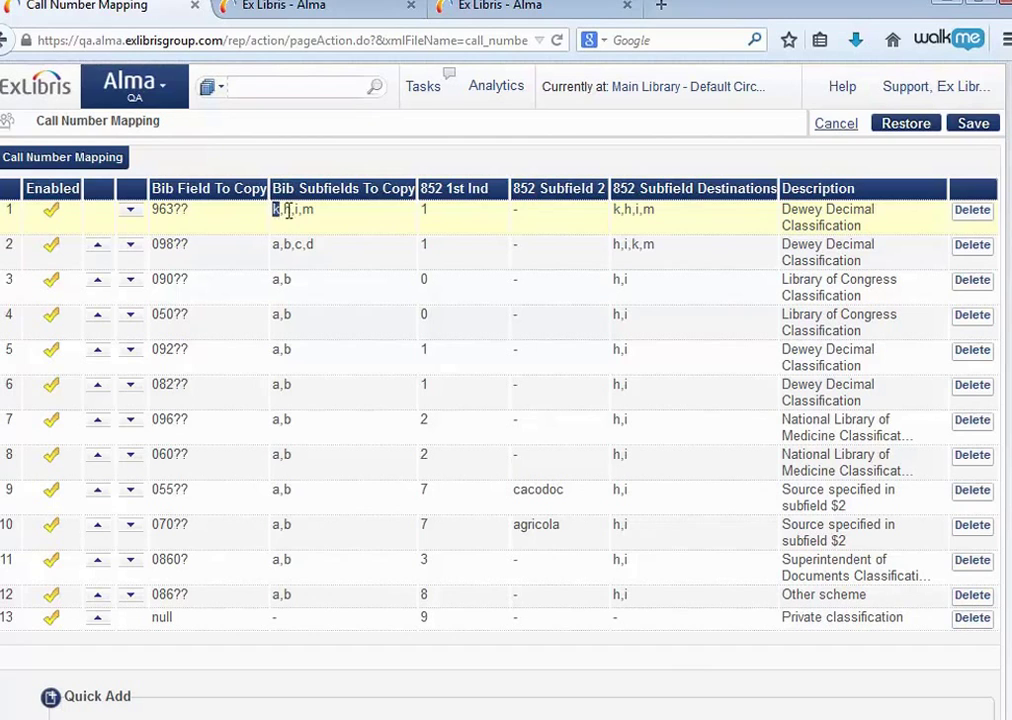
pyautogui.doubleClick(616, 210)
pyautogui.doubleClick(288, 210)
pyautogui.doubleClick(288, 210)
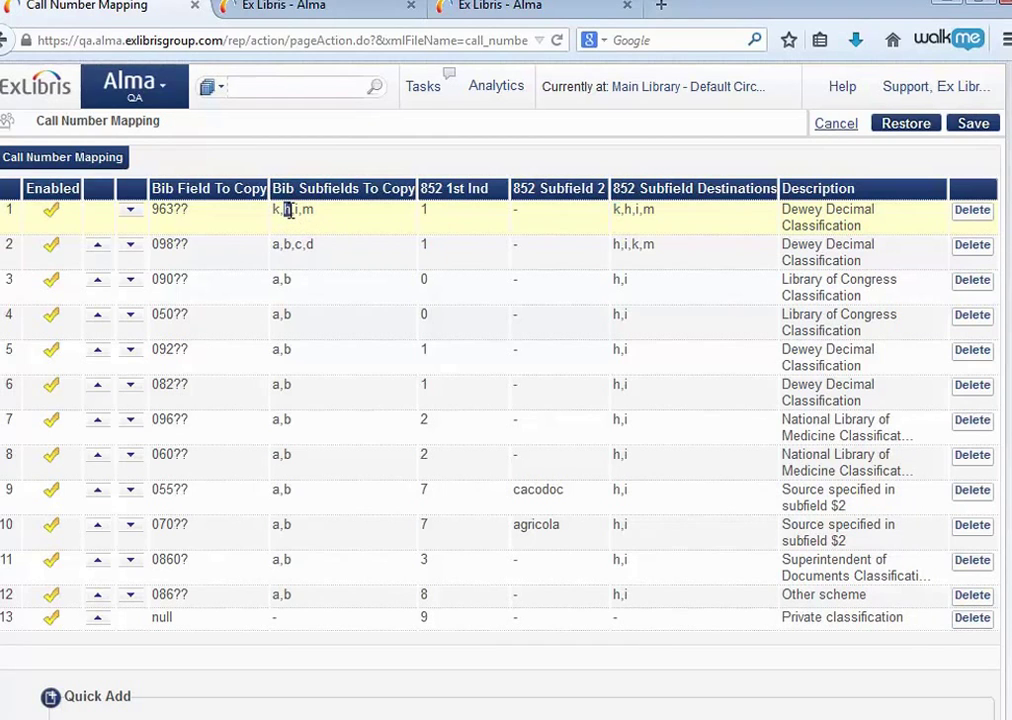
pyautogui.doubleClick(626, 210)
# Compare the 852 first indicator and subfield 2 values of the 963?? and 098?? mapping rows
pyautogui.click(425, 211)
pyautogui.doubleClick(427, 209)
pyautogui.click(522, 216)
pyautogui.doubleClick(517, 210)
pyautogui.click(424, 211)
pyautogui.click(518, 212)
pyautogui.click(425, 244)
pyautogui.click(518, 246)
pyautogui.click(425, 210)
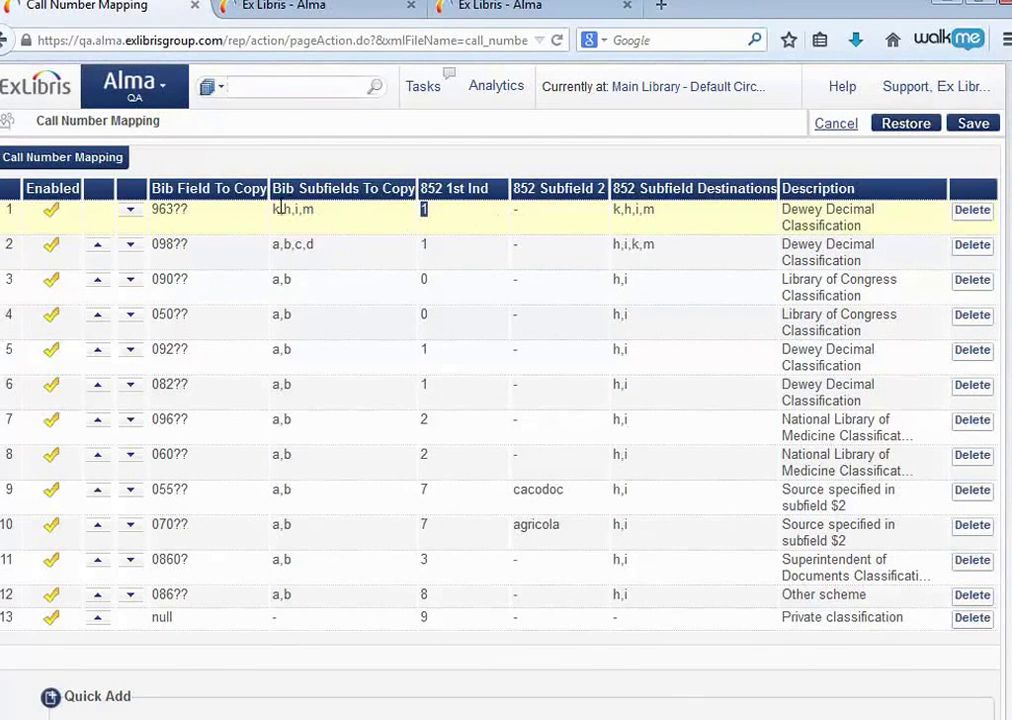
# Examine the fallback from the 963?? row to the 098?? row, tracing the latter's bib subfields to their 852 destinations
pyautogui.doubleClick(170, 210)
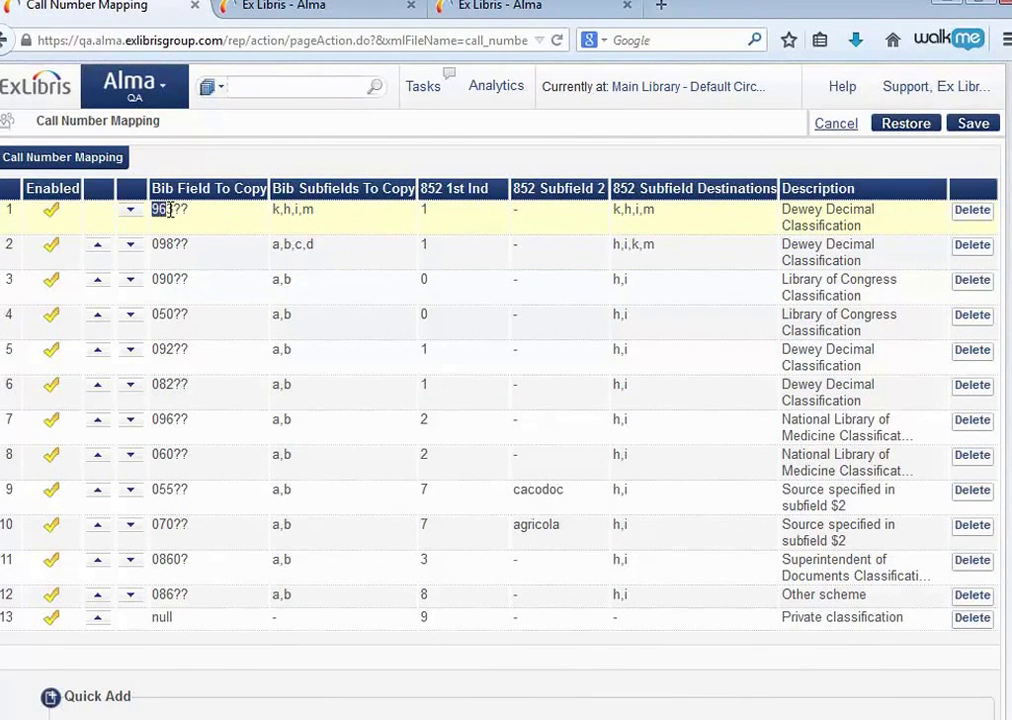
pyautogui.click(424, 246)
pyautogui.click(515, 250)
pyautogui.doubleClick(167, 246)
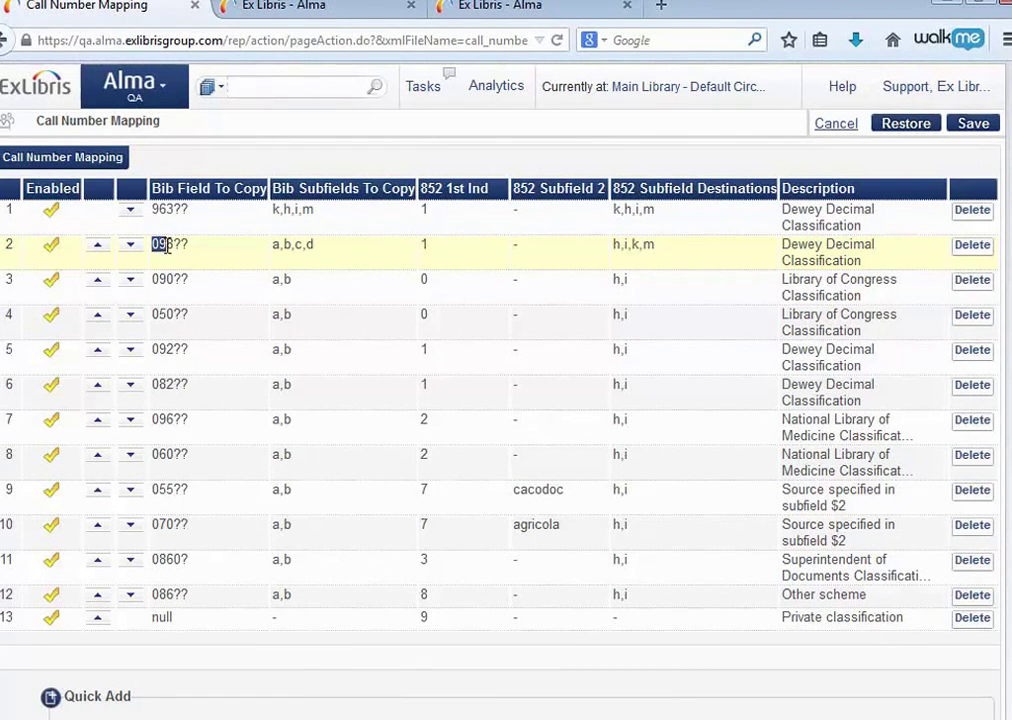
pyautogui.moveTo(166, 247); pyautogui.dragTo(180, 250)
pyautogui.doubleClick(617, 244)
pyautogui.doubleClick(287, 245)
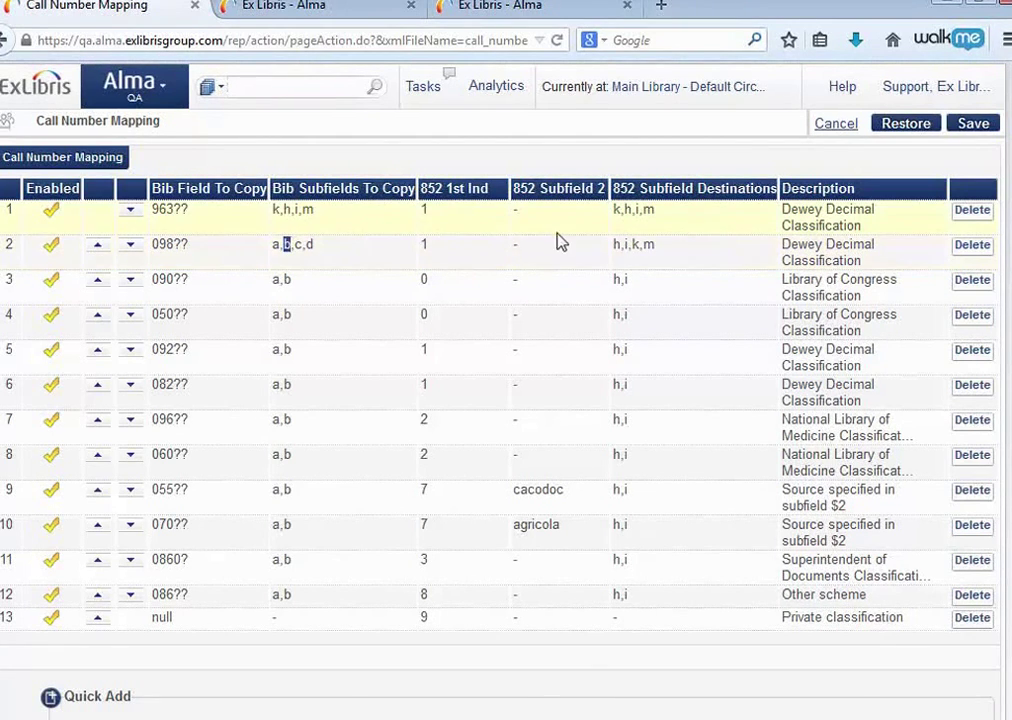
pyautogui.doubleClick(624, 245)
pyautogui.click(424, 210)
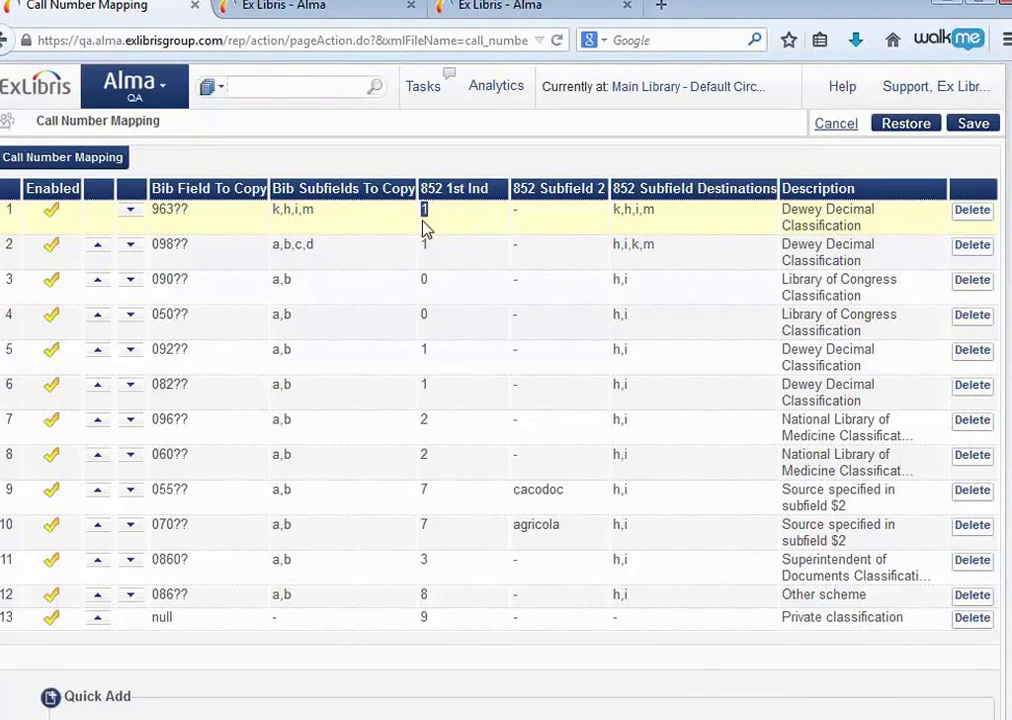
pyautogui.click(425, 242)
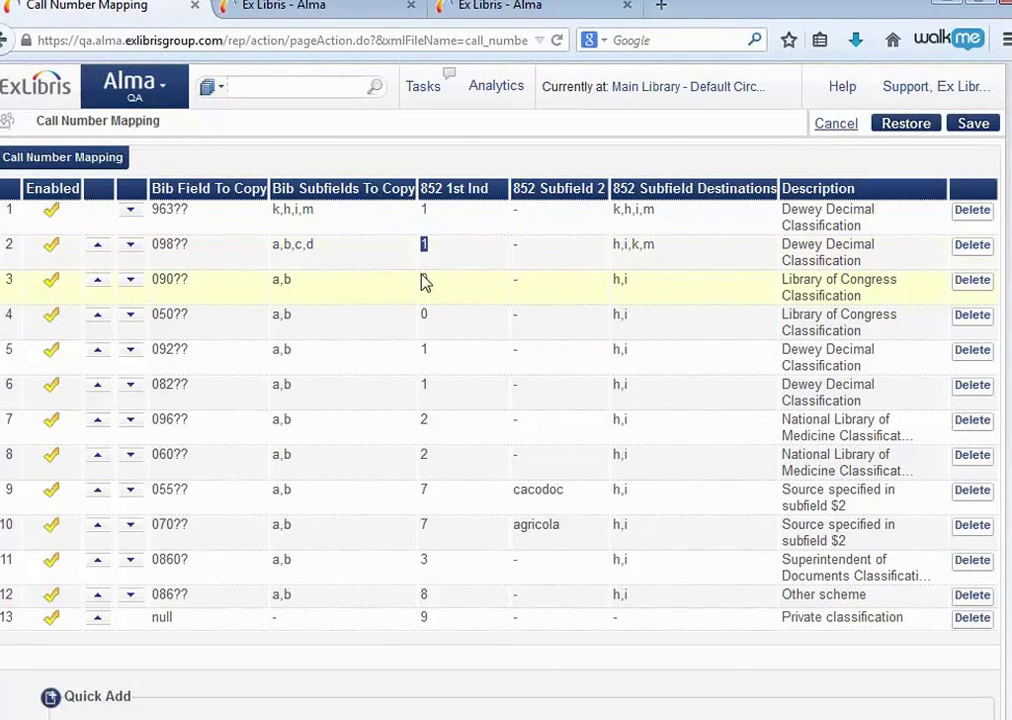
# Examine the 090?? mapping row, tracing its indicator, bib field and subfields a and b to their 852 destinations
pyautogui.click(425, 278)
pyautogui.write('0')
pyautogui.click(519, 283)
pyautogui.click(156, 284)
pyautogui.moveTo(154, 282); pyautogui.dragTo(172, 280)
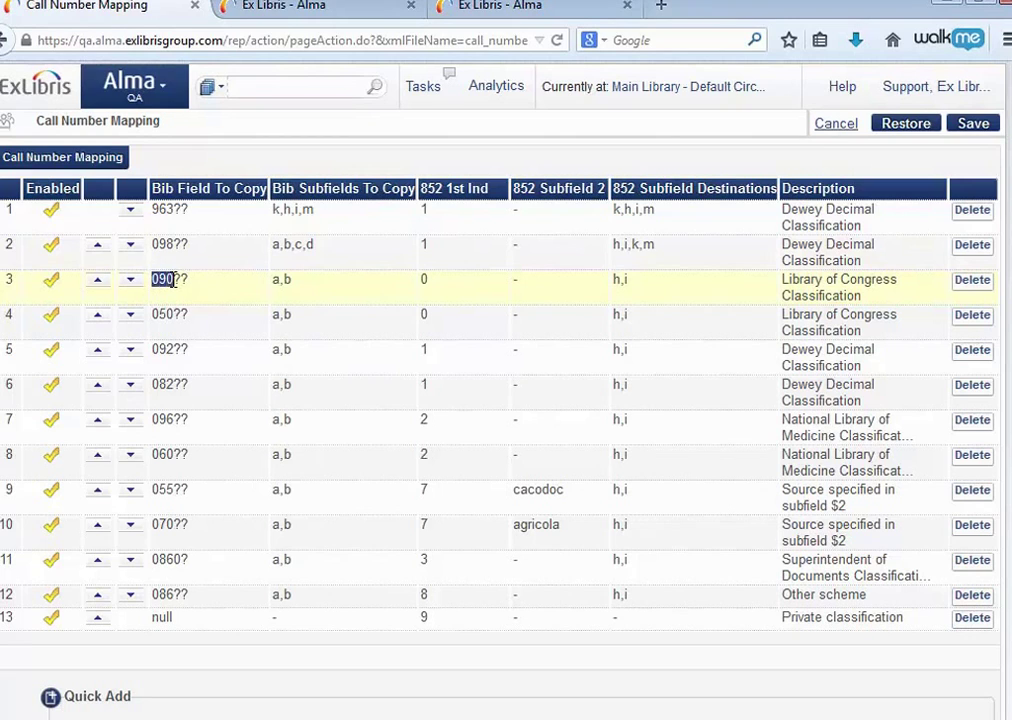
pyautogui.click(276, 280)
pyautogui.moveTo(272, 280); pyautogui.dragTo(280, 280)
pyautogui.click(617, 280)
pyautogui.moveTo(613, 280); pyautogui.dragTo(621, 280)
pyautogui.moveTo(278, 280); pyautogui.dragTo(288, 280)
pyautogui.click(628, 282)
pyautogui.doubleClick(626, 281)
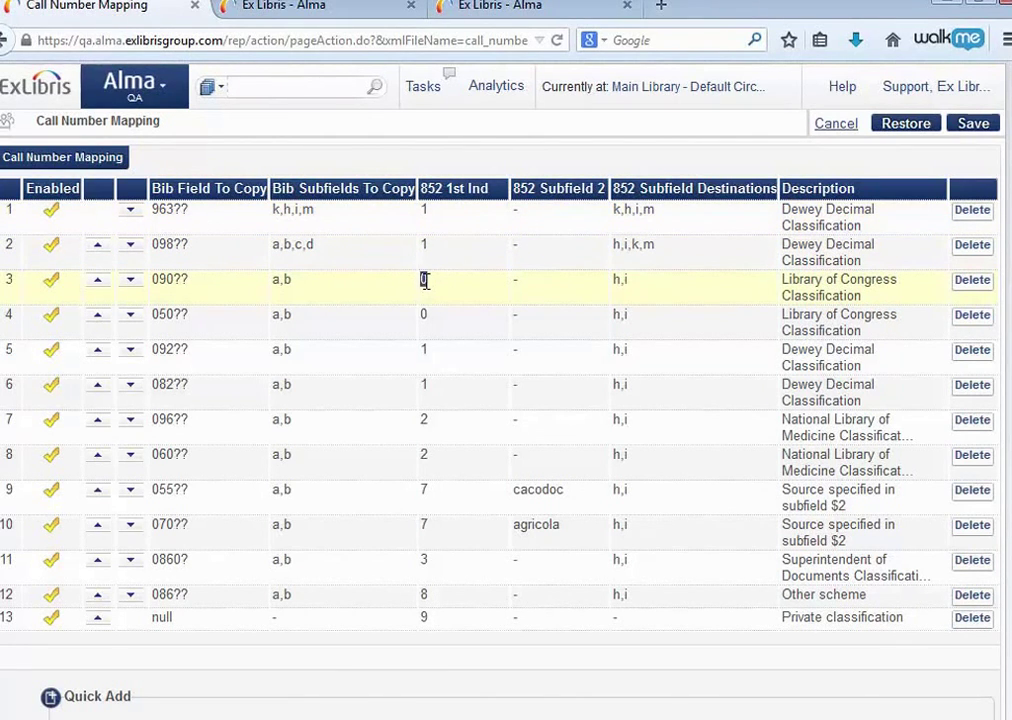
# Review the 090?? row's indicator, subfield 2, bib field, bib subfields and 852 destinations once more
pyautogui.moveTo(424, 281); pyautogui.dragTo(478, 290)
pyautogui.doubleClick(516, 283)
pyautogui.moveTo(196, 287); pyautogui.dragTo(152, 281)
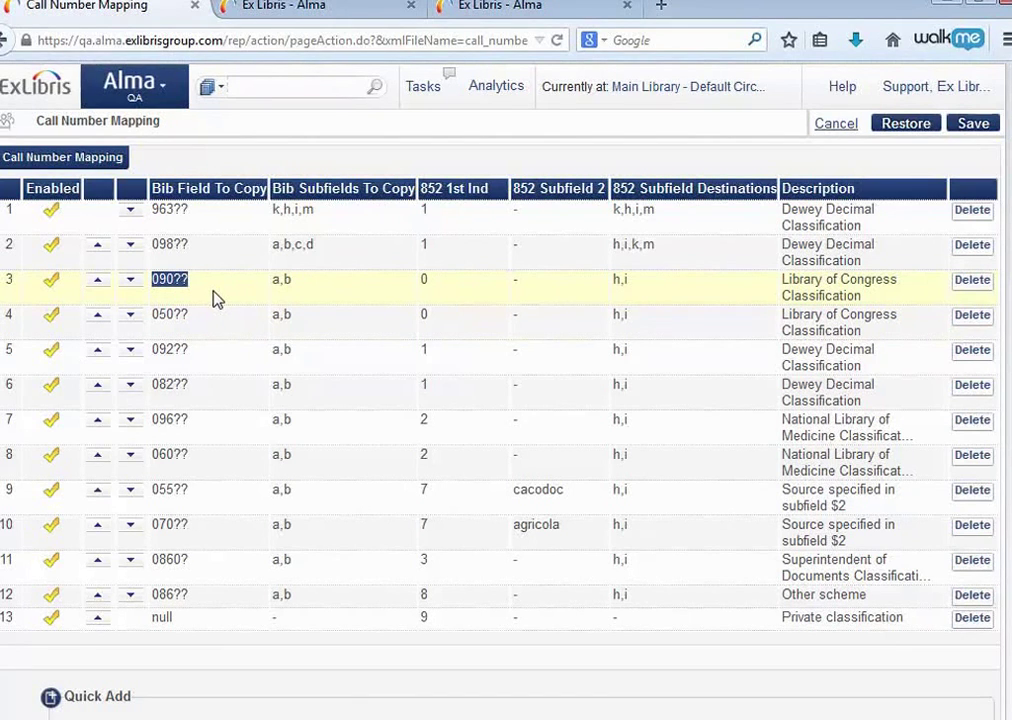
pyautogui.moveTo(285, 281); pyautogui.dragTo(275, 282)
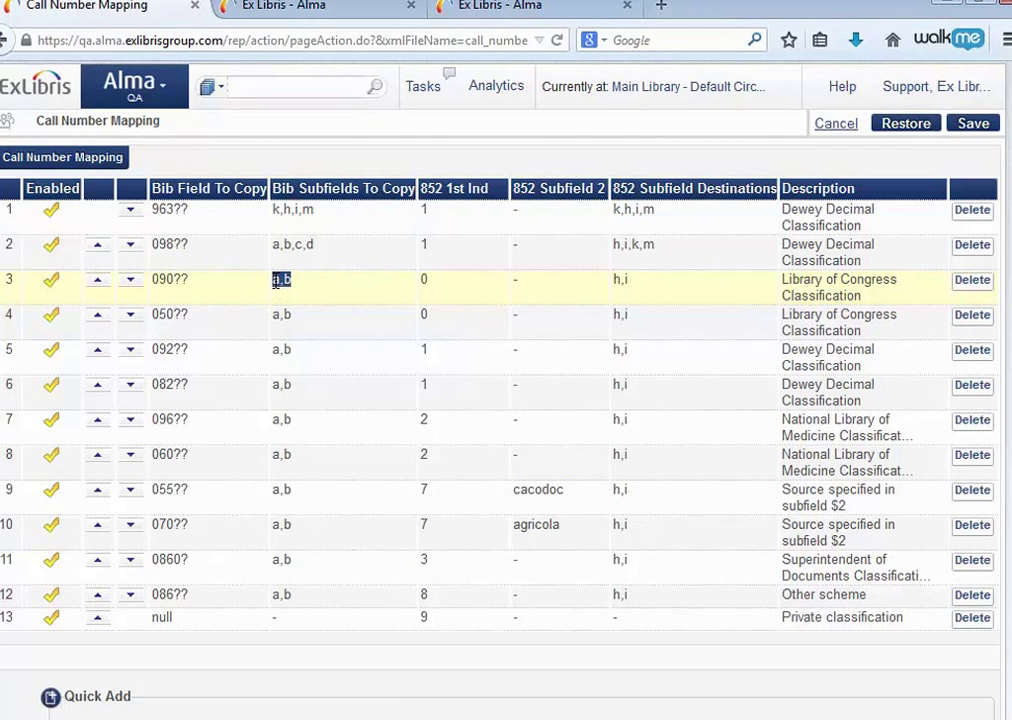
pyautogui.moveTo(630, 283); pyautogui.dragTo(618, 282)
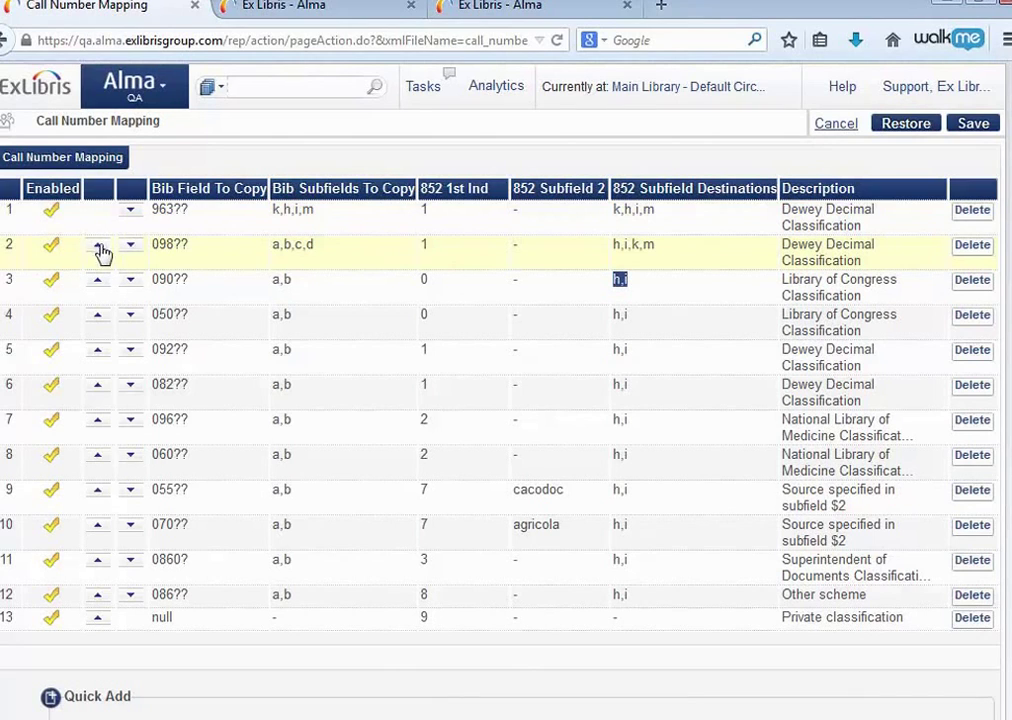
# Disable the 963?? call number mapping row
pyautogui.click(52, 217)
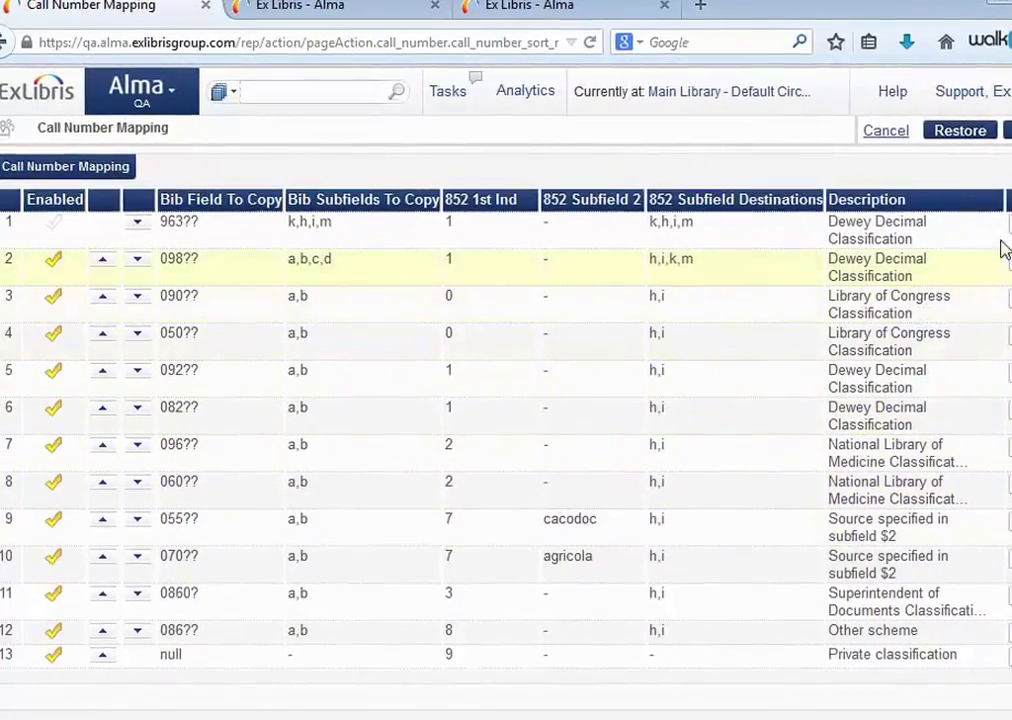
# Examine the mapping table's remaining rows and the Quick Add fields for adding a new mapping
pyautogui.scroll(-3, 300, 450)
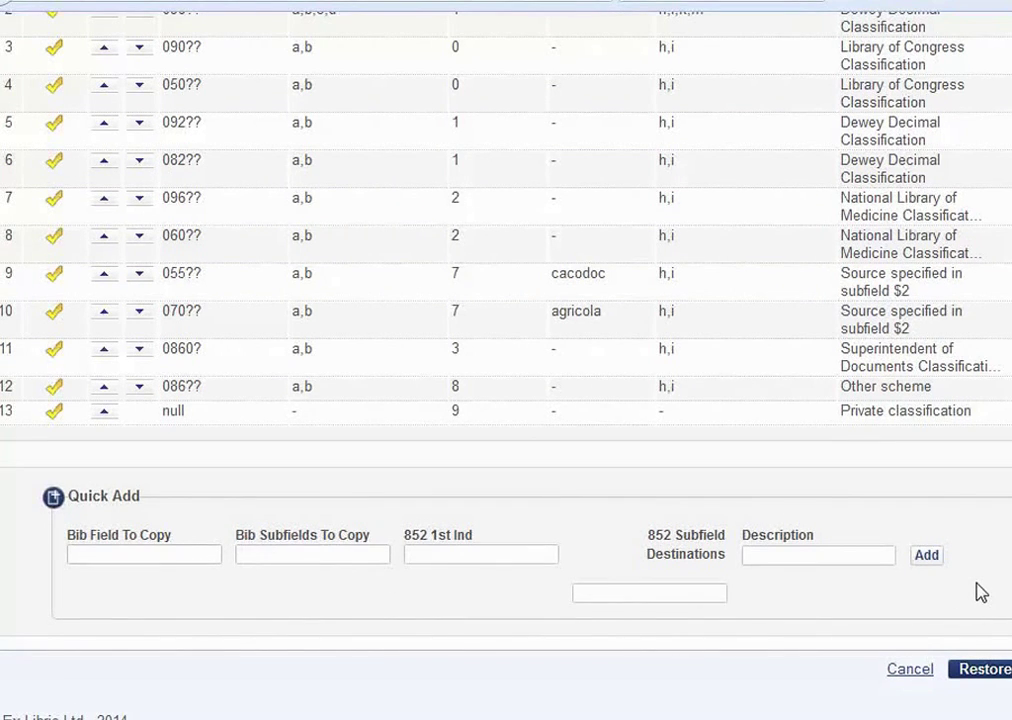
pyautogui.scroll(3, 678, 422)
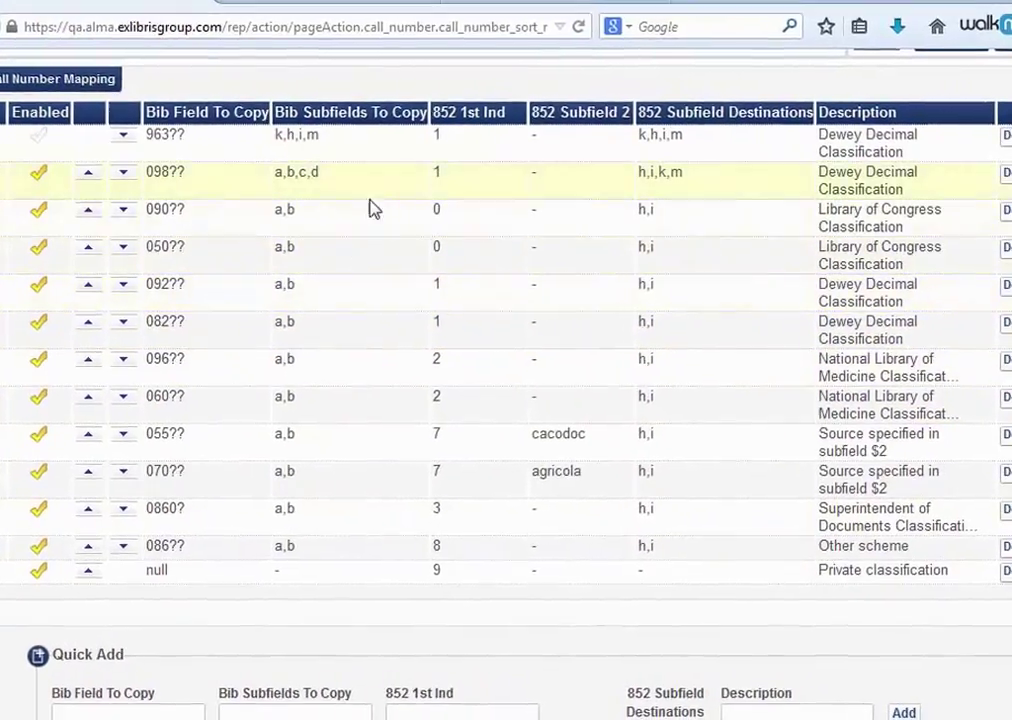
pyautogui.scroll(-2, 465, 413)
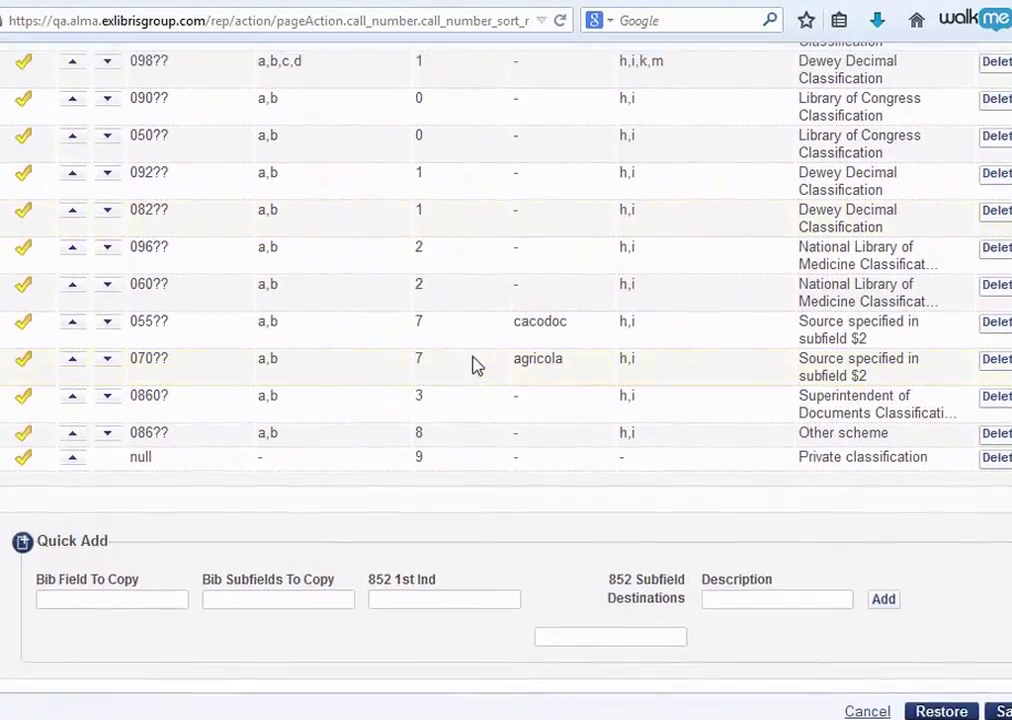
pyautogui.scroll(2, 478, 470)
pyautogui.scroll(-1, 560, 510)
pyautogui.scroll(1, 660, 508)
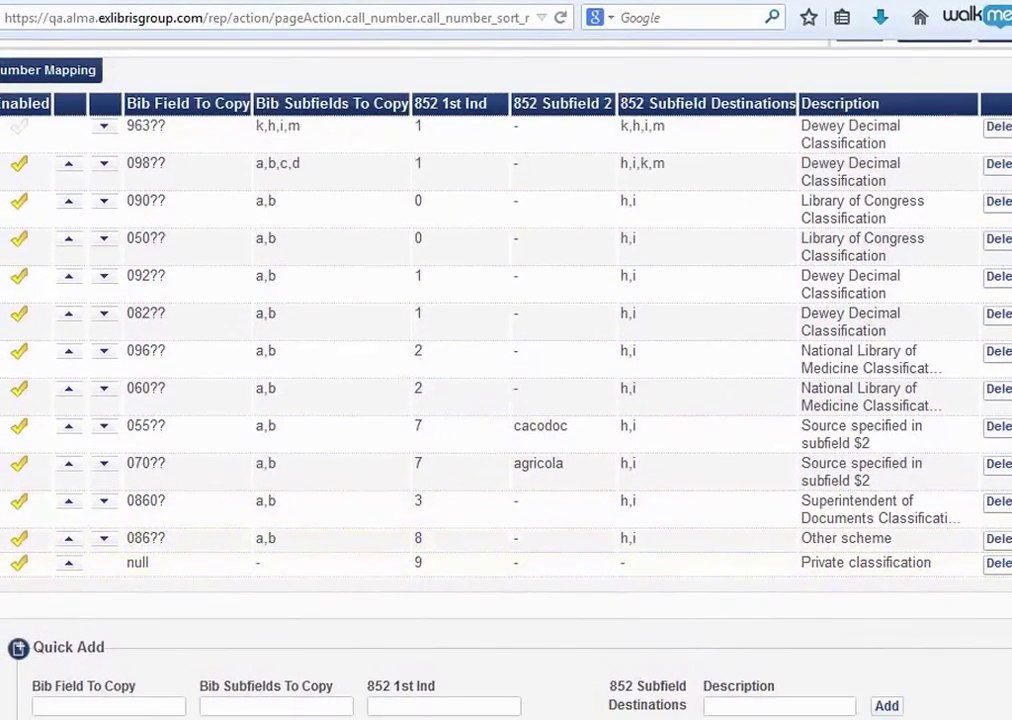
pyautogui.scroll(-2, 1008, 683)
pyautogui.scroll(2, 1008, 683)
pyautogui.scroll(-4, 1008, 683)
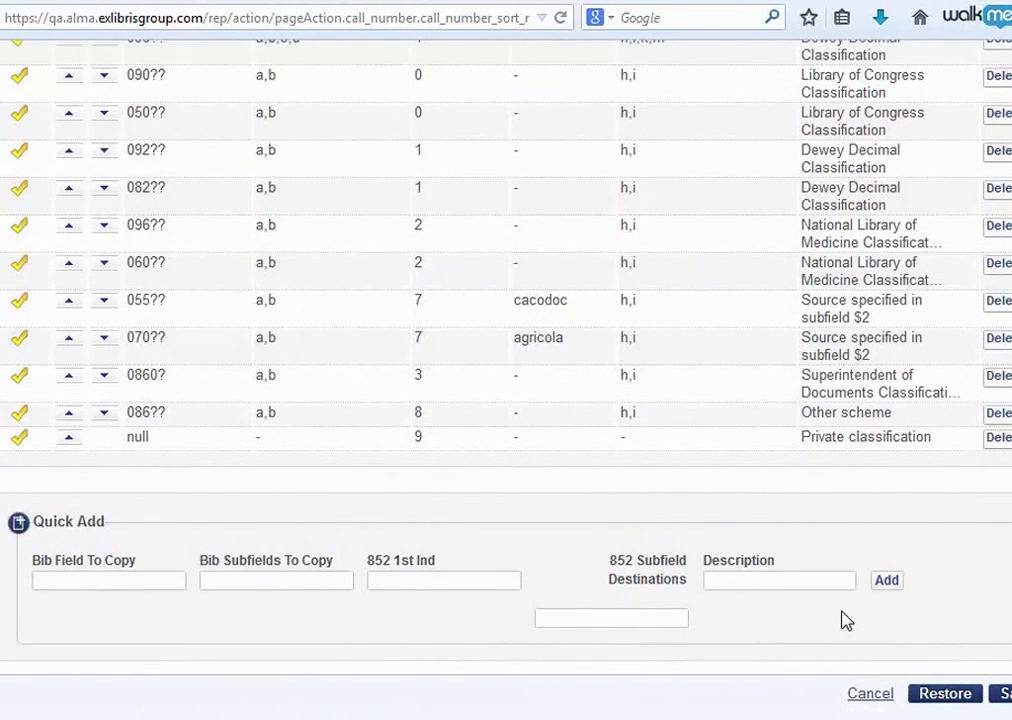